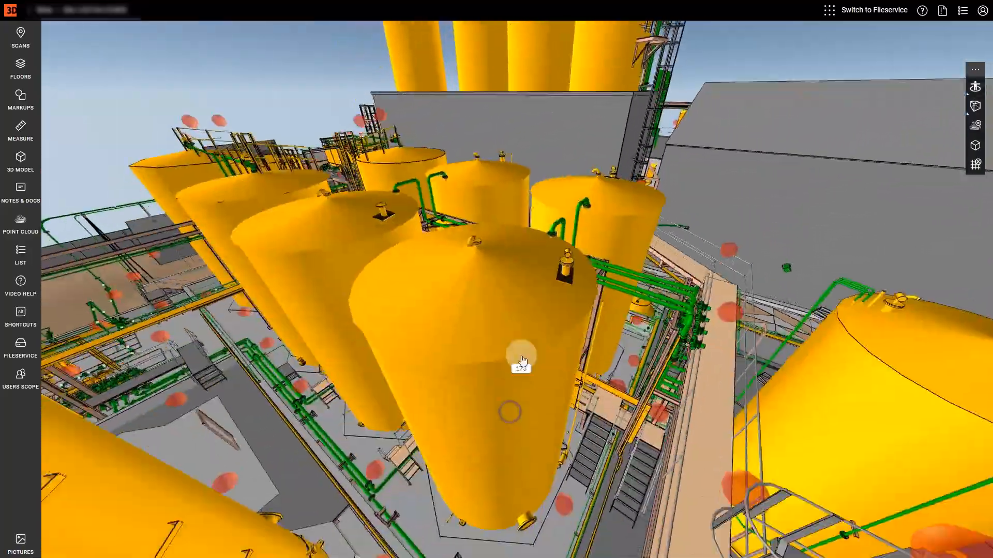
Look up the first equipment ID in the CML spreadsheet, then search the 3D model list for RU2179 and locate that pipeline in the plant.
scroll(526, 326, "down", 5)
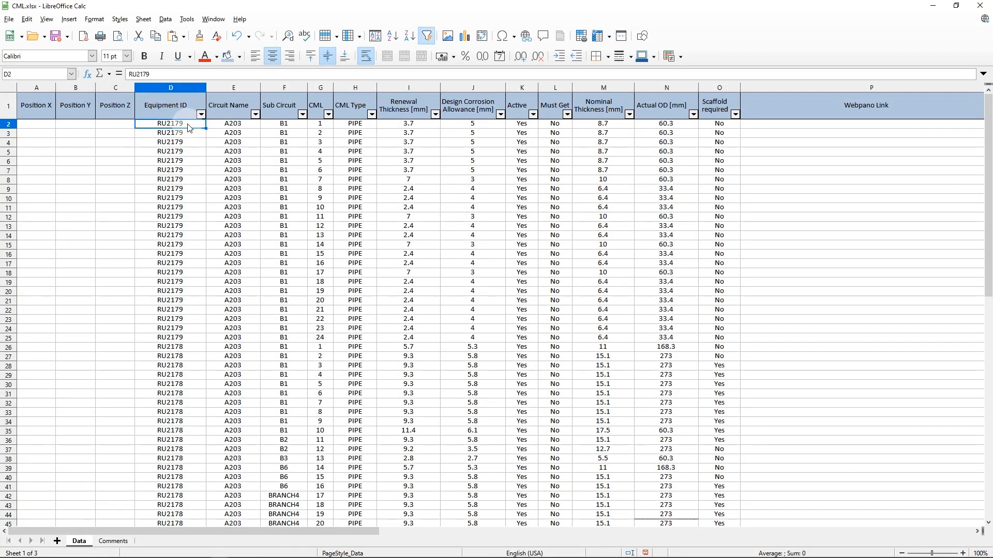
left_click(3, 127)
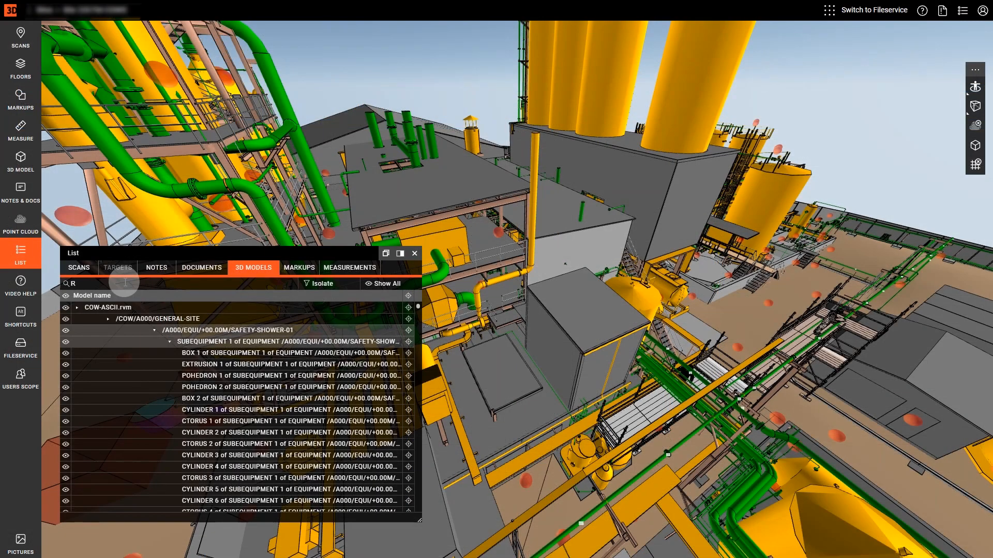
type("21")
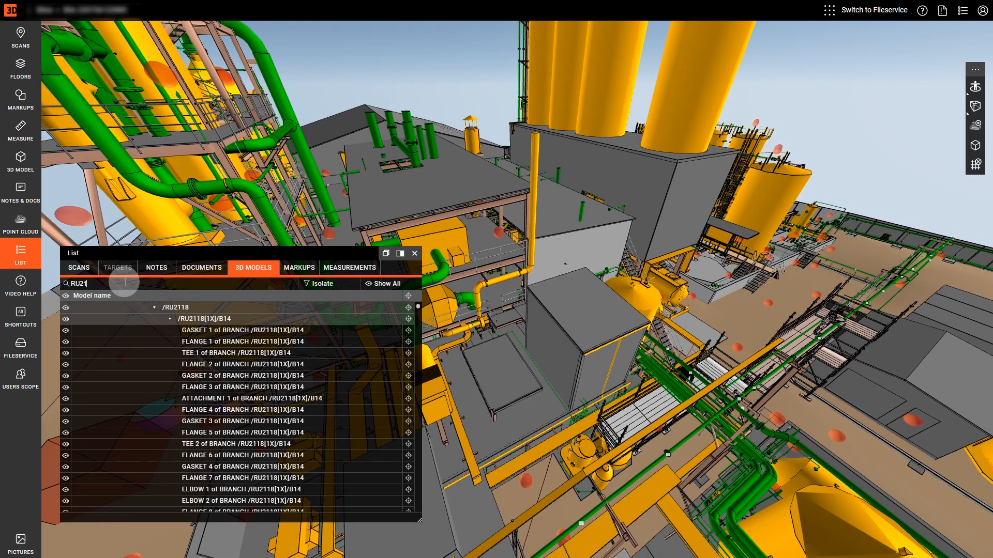
type("79")
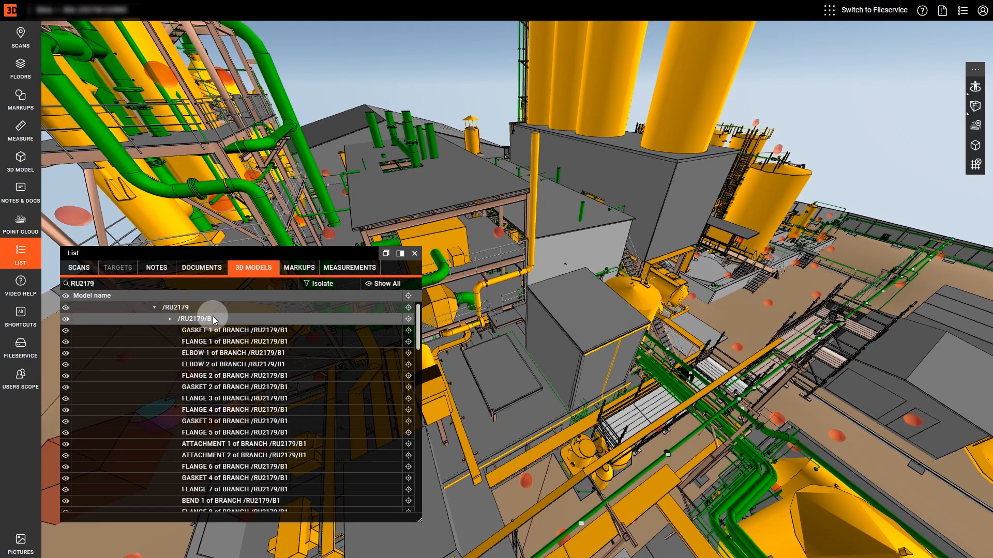
left_click(408, 318)
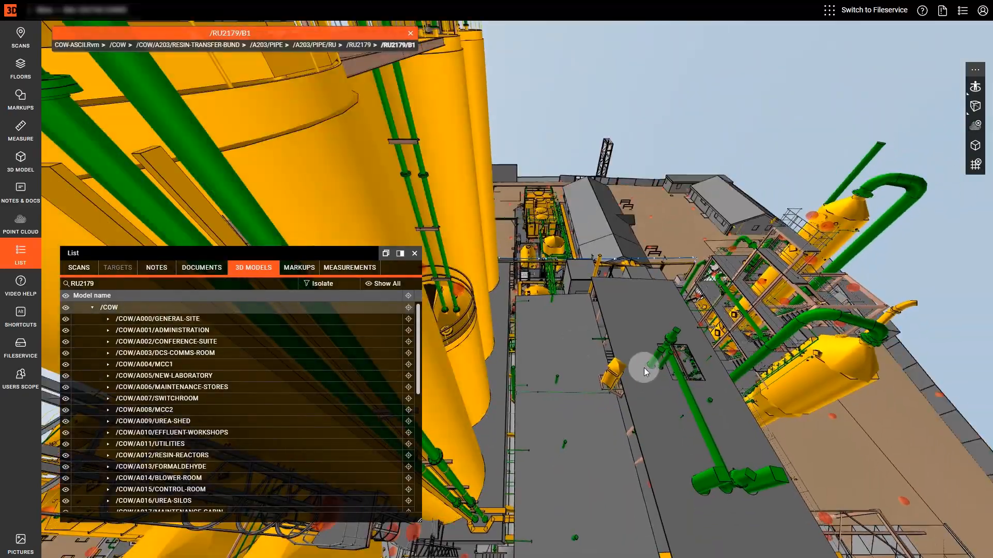
left_click_drag(644, 369, 594, 382)
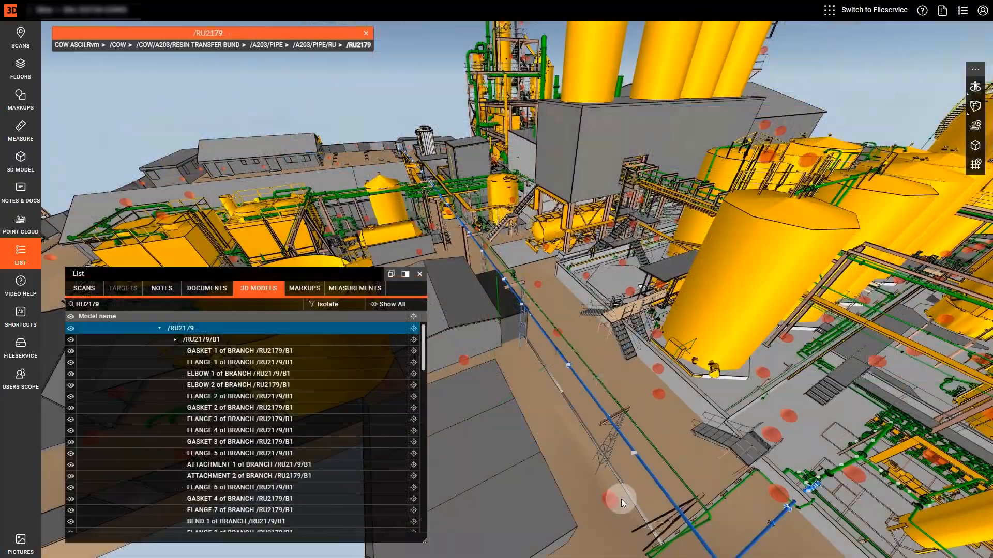
left_click_drag(622, 498, 534, 378)
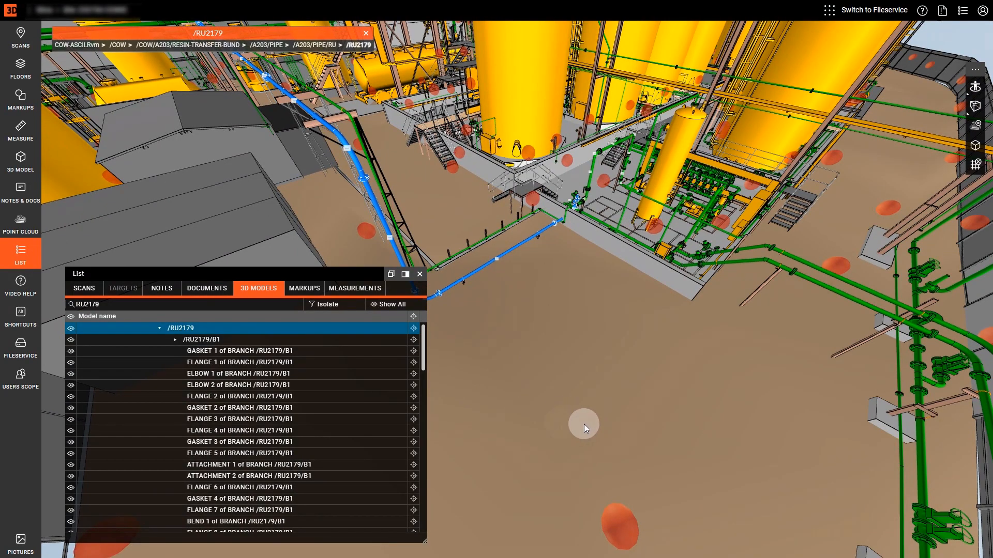
Find the note CML-RU2179/B1-1 in the notes list and locate it in the 3D model.
left_click(200, 306)
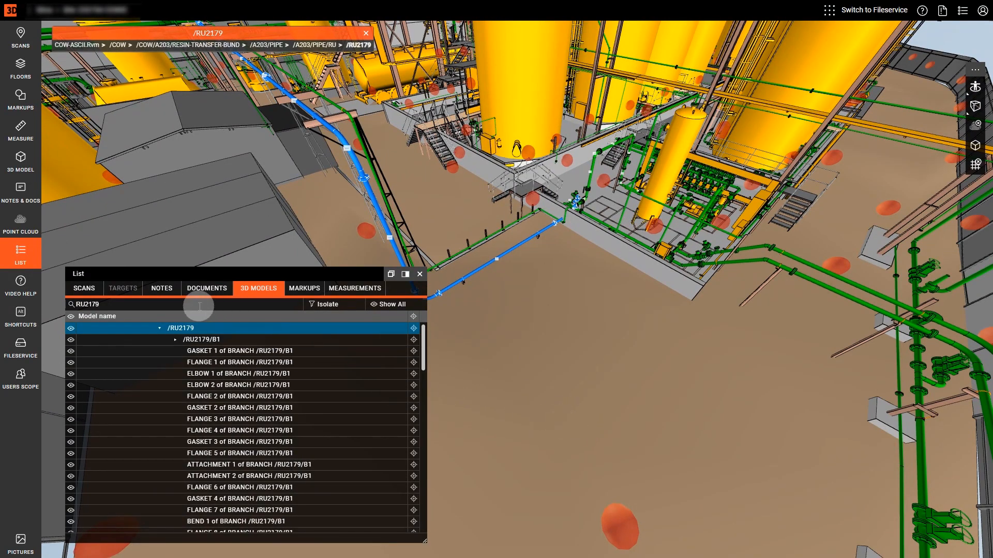
left_click(162, 291)
scroll(166, 405, "down", 2)
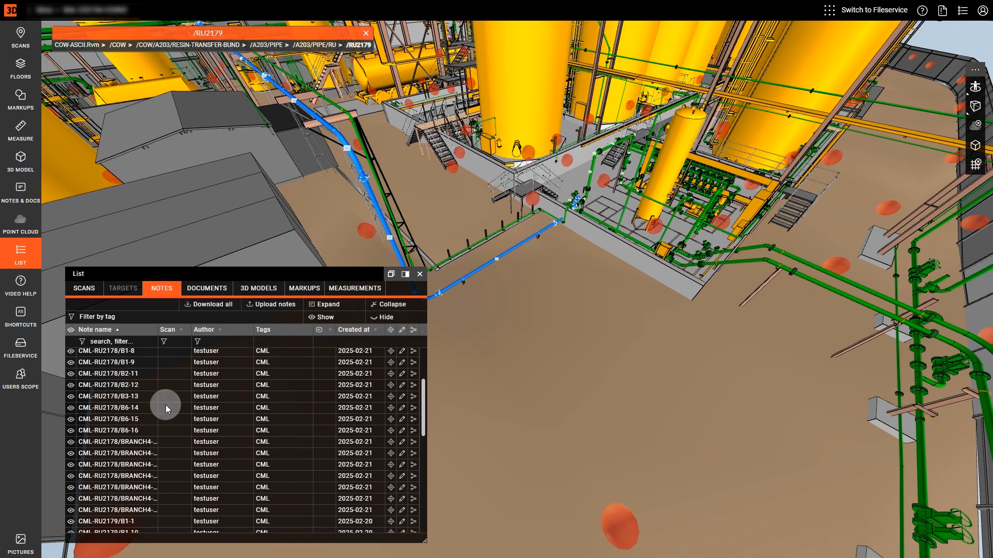
scroll(166, 407, "down", 1)
scroll(145, 417, "down", 1)
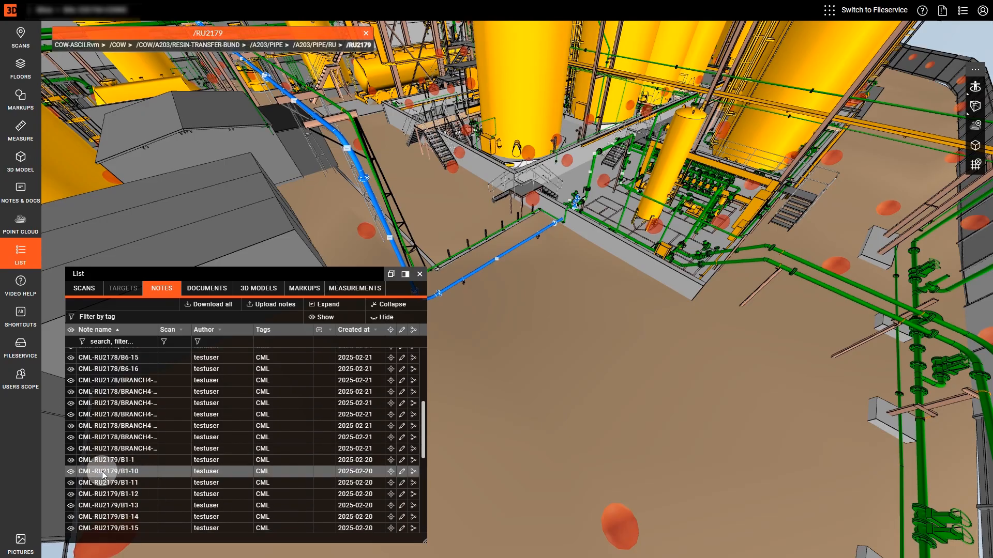
left_click(390, 460)
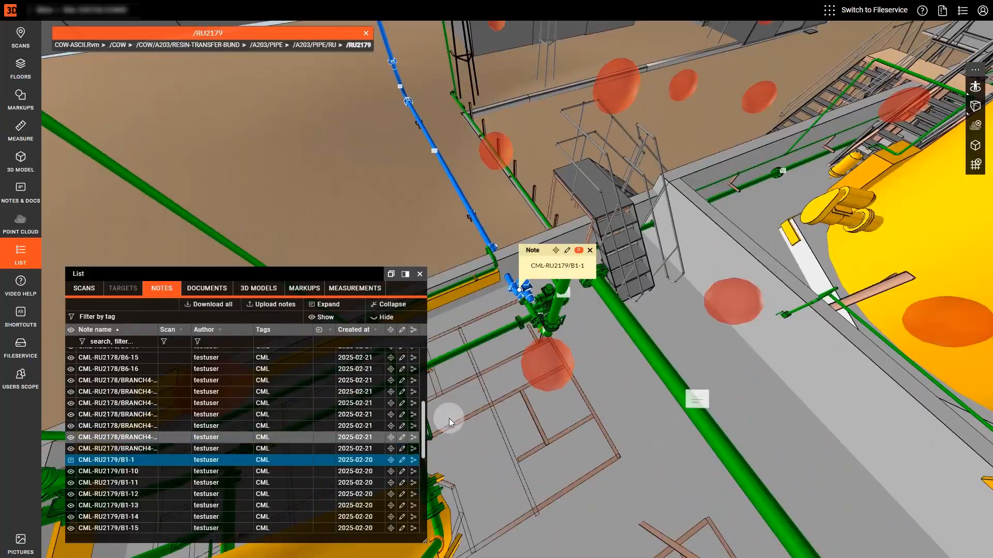
Follow pipeline RU2179 through the plant and open its notes B1-2, B1-3, B1-5, B1-6 and B1-7.
left_click_drag(535, 333, 460, 272)
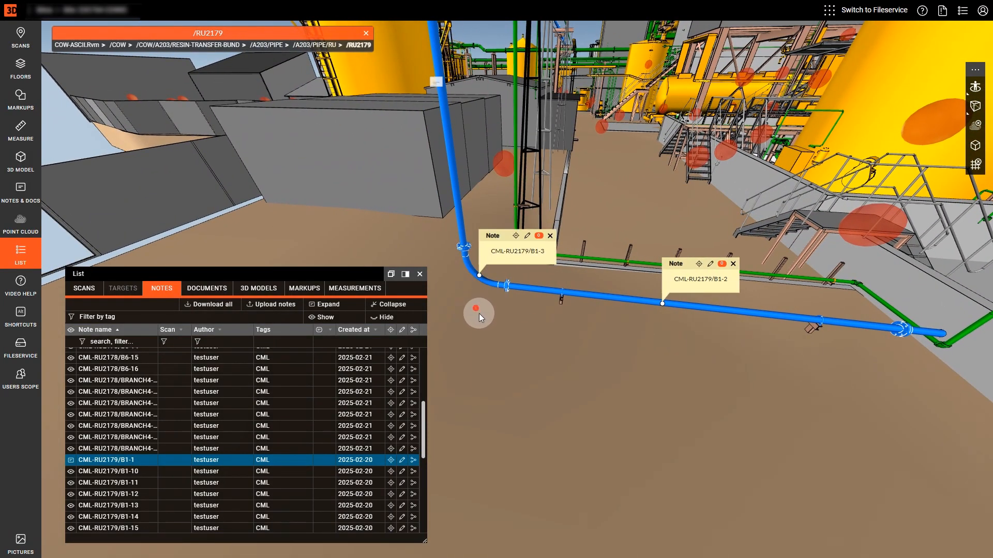
left_click_drag(479, 313, 535, 399)
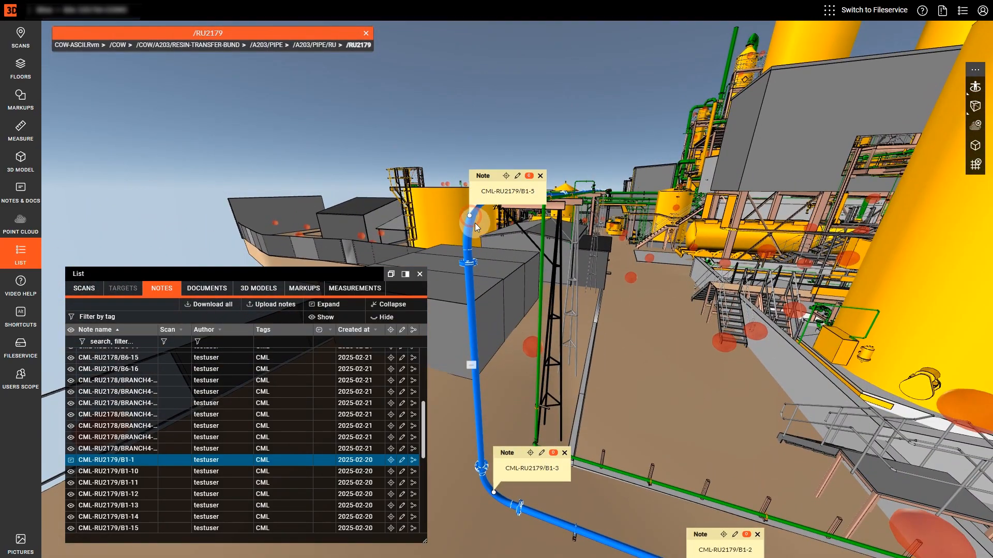
left_click_drag(516, 243, 635, 229)
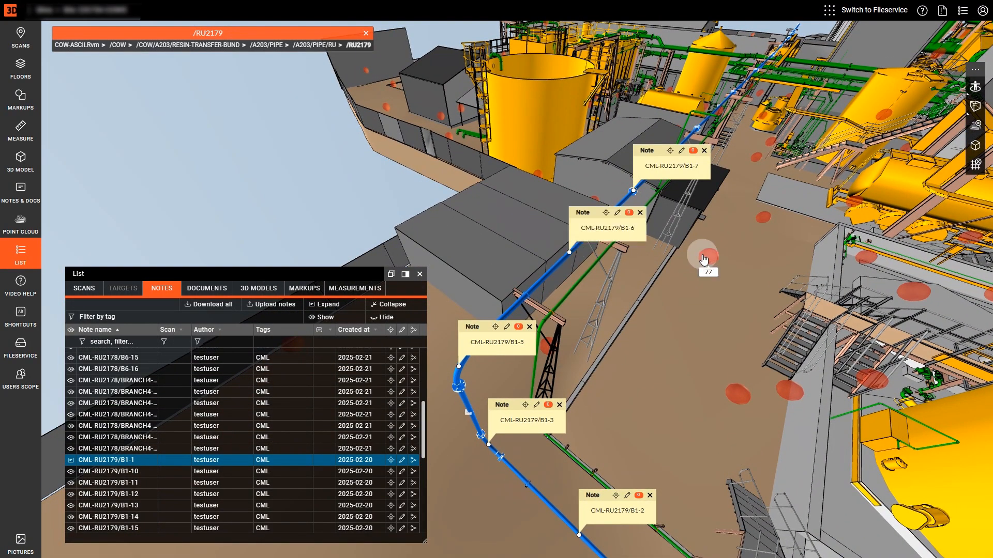
left_click_drag(703, 256, 817, 229)
left_click(817, 228)
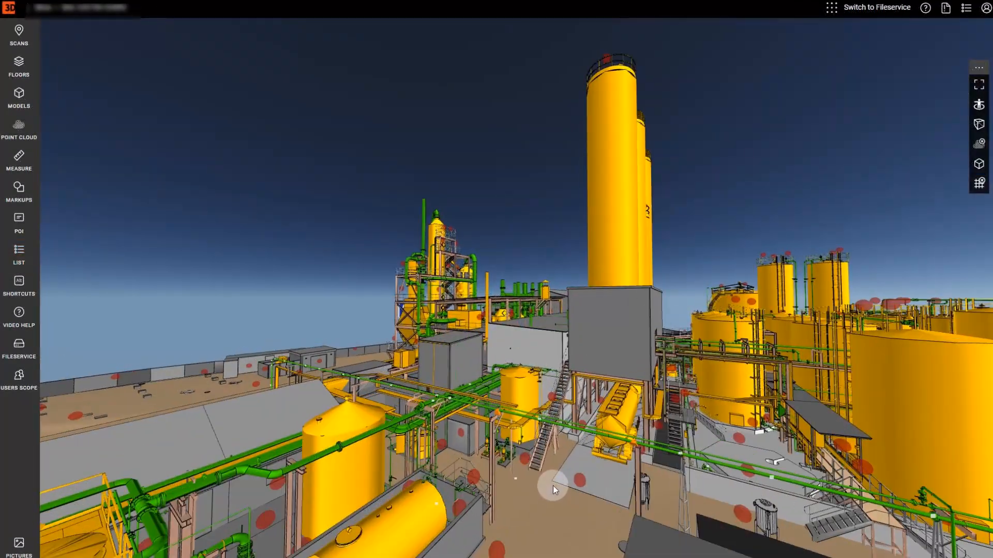
Add a vertical measurement from the overhead green pipe near the road tanker down to the ground.
right_click_drag(553, 486, 557, 423)
scroll(558, 423, "up", 3)
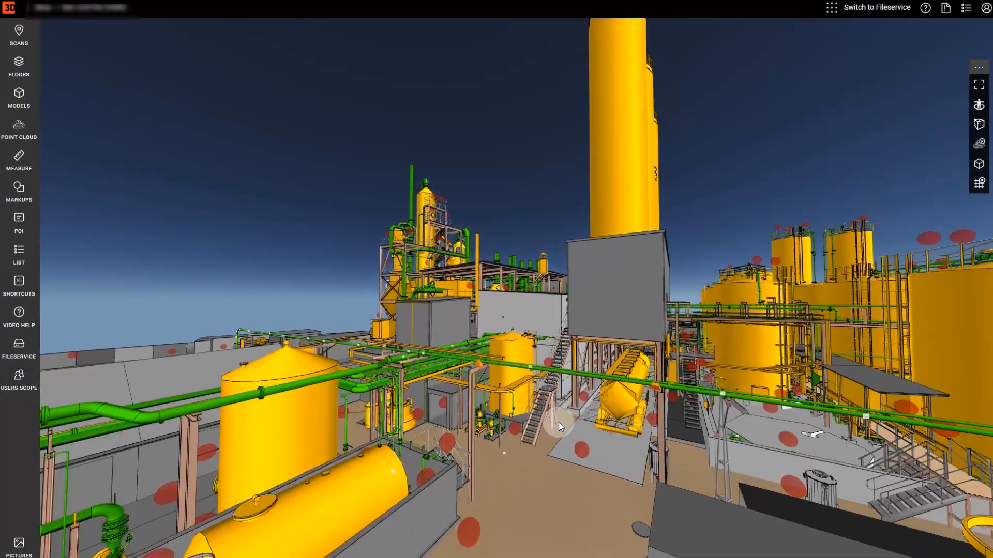
scroll(559, 423, "up", 1)
right_click_drag(573, 473, 563, 458)
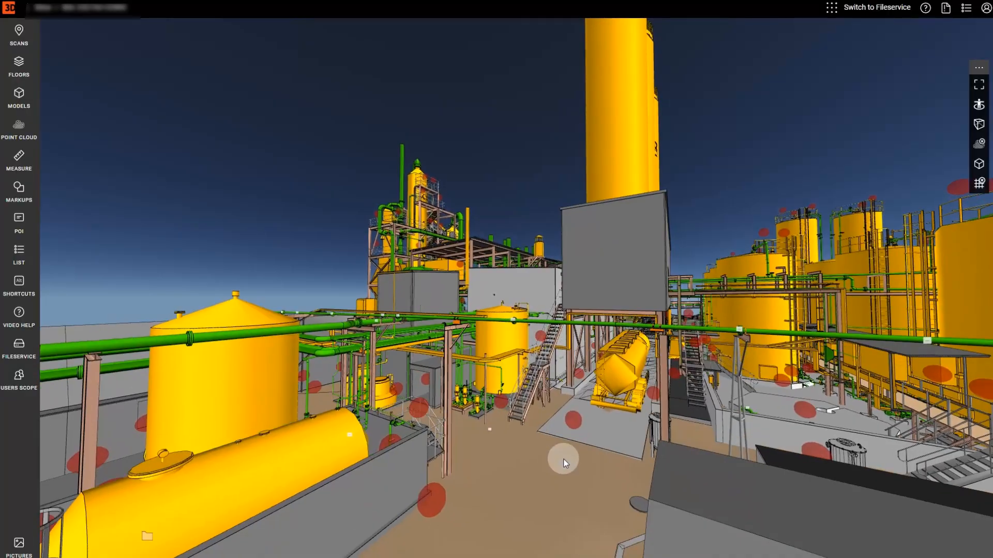
left_click(26, 165)
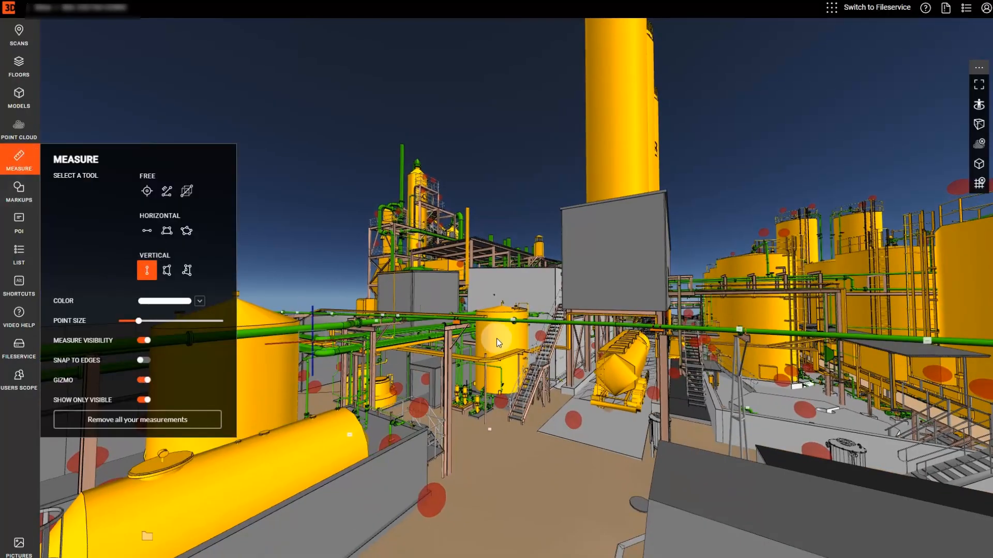
left_click(538, 322)
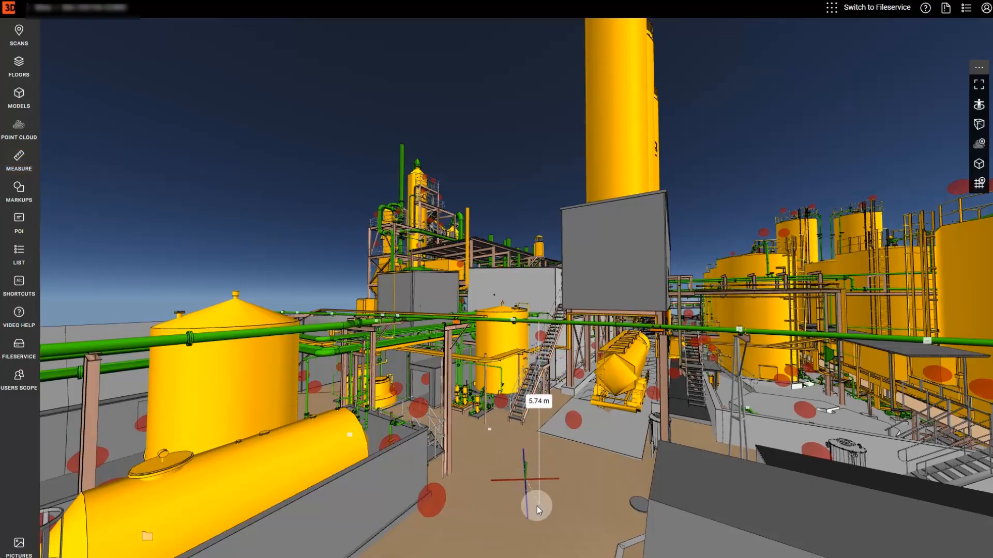
left_click(537, 507)
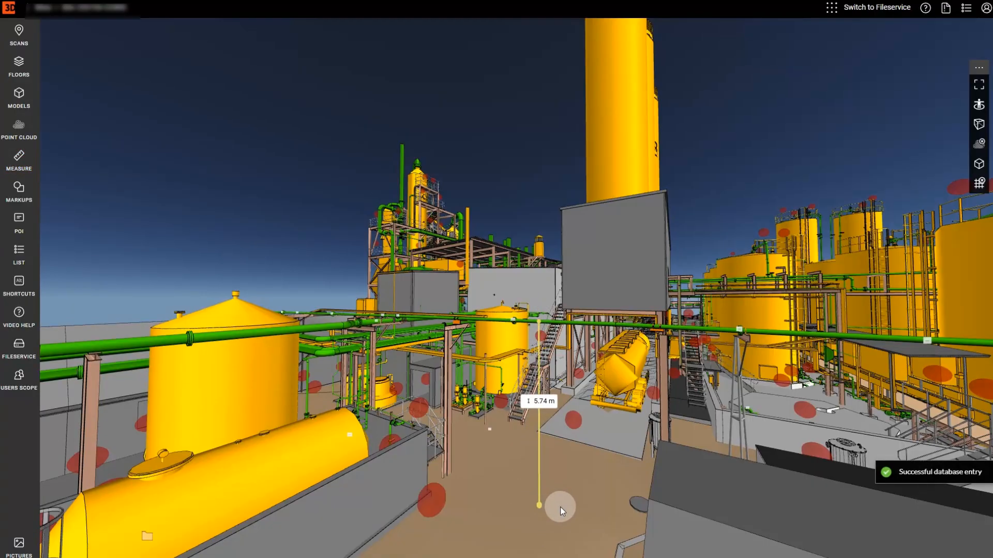
left_click(560, 507)
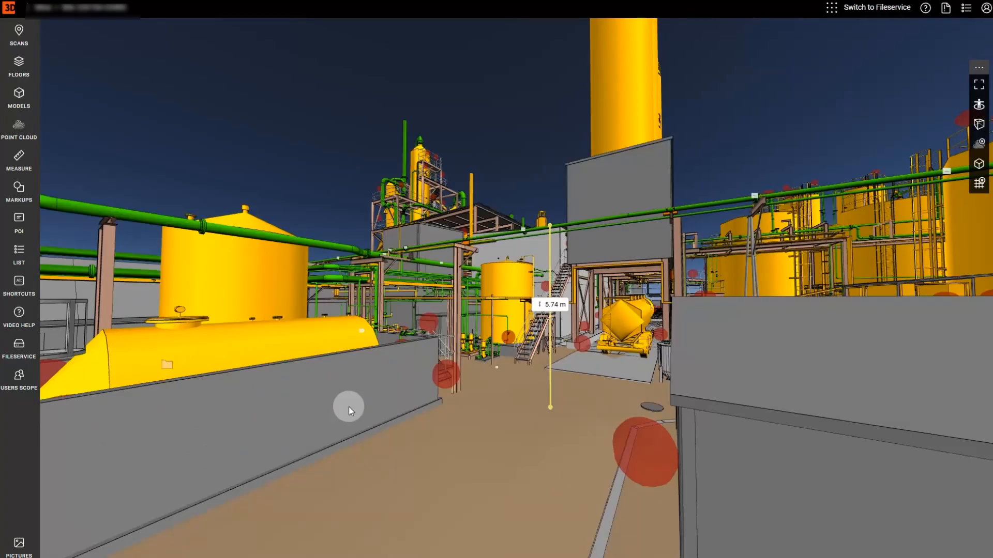
Insert the scaffolding7 OBJ model as a 3D markup on the ground beside the vertical measurement.
left_click(19, 191)
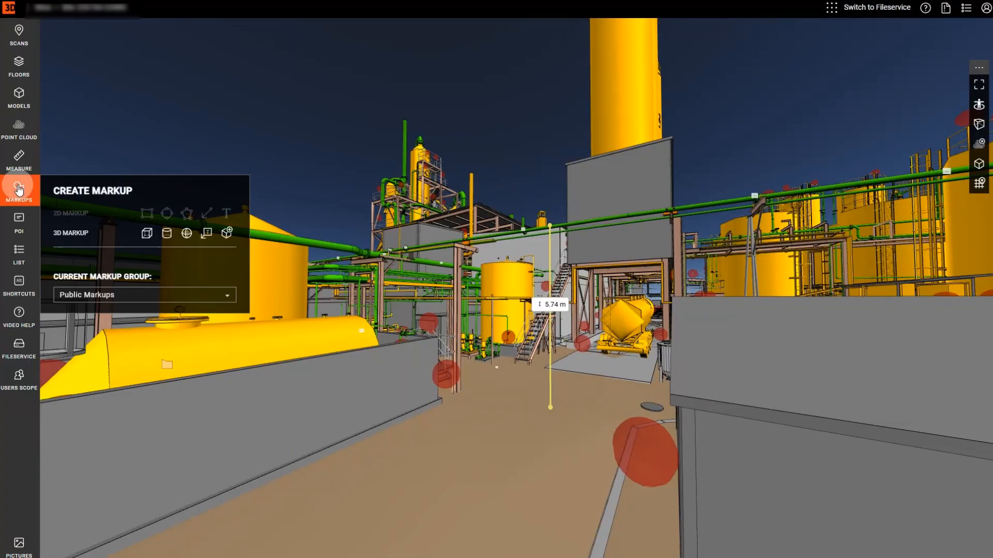
left_click(226, 233)
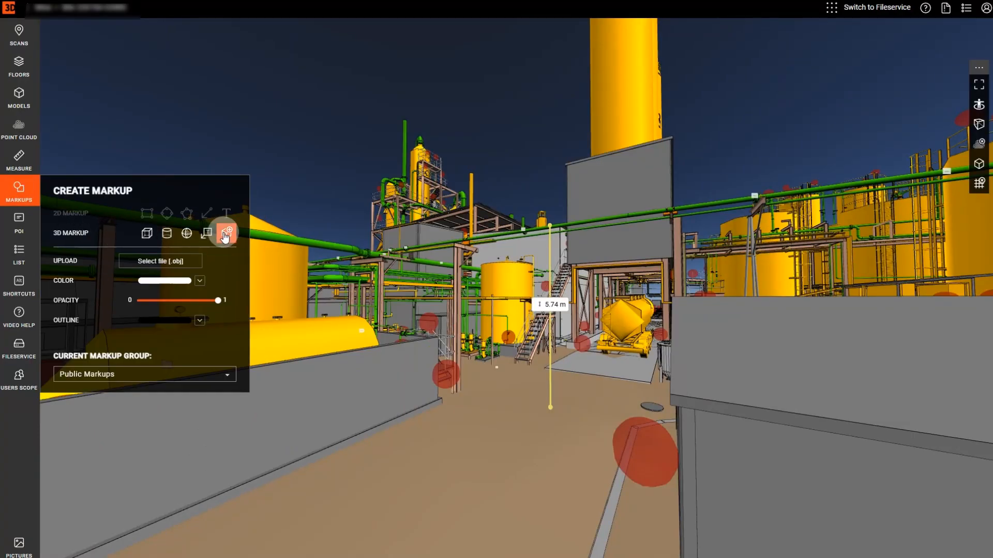
left_click(160, 261)
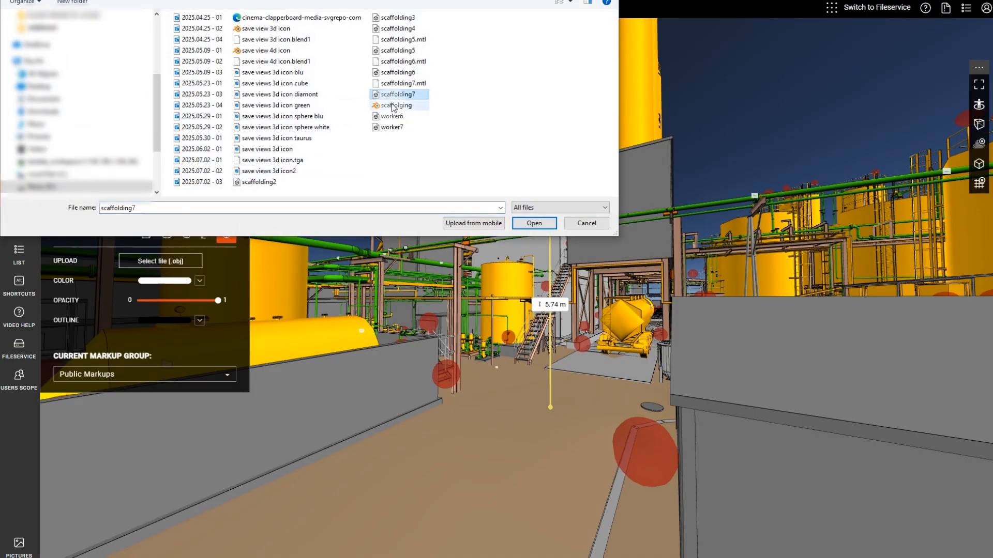
left_click(533, 224)
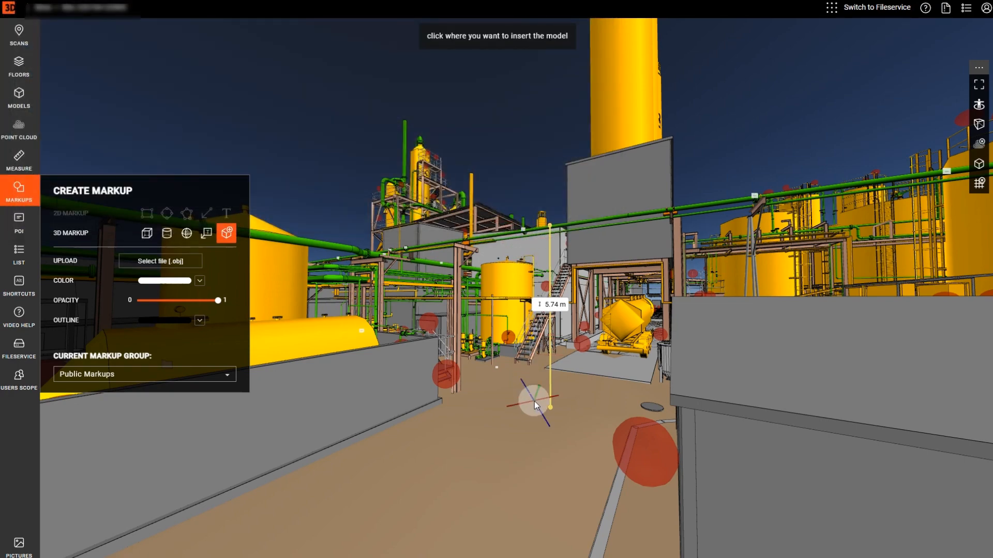
left_click(533, 400)
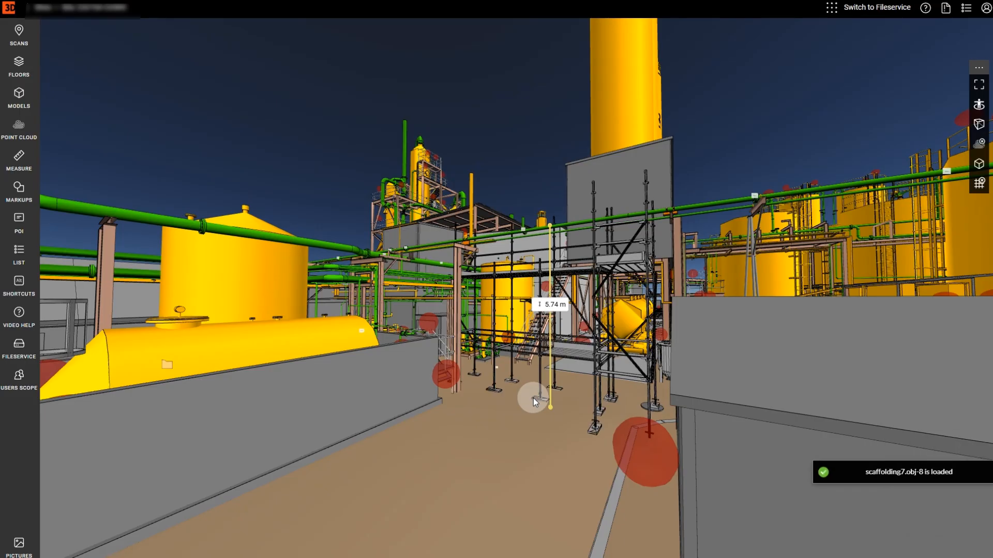
Reposition the inserted scaffolding so that it runs along the overhead green pipes with its platform beneath them.
left_click(613, 346)
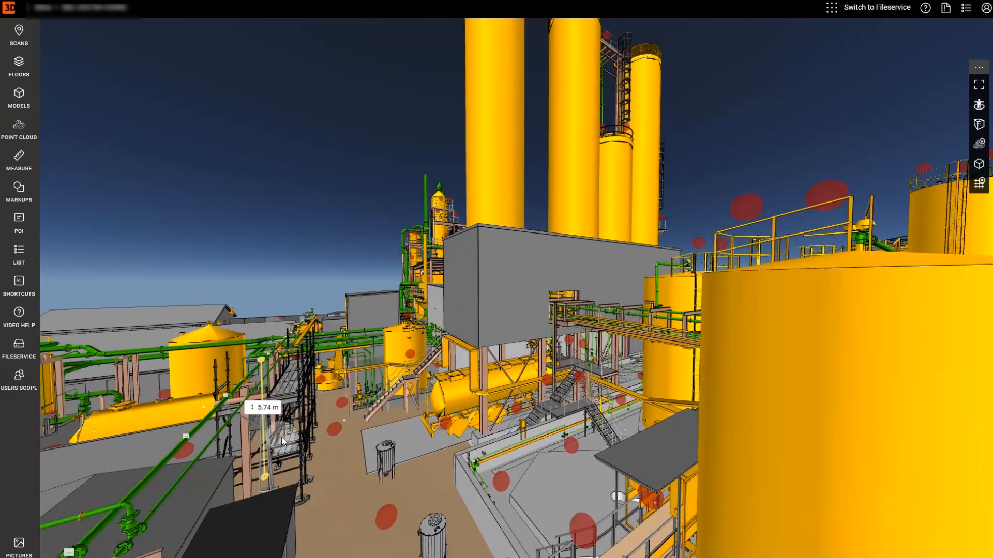
scroll(281, 435, "up", 3)
right_click_drag(307, 399, 323, 386)
scroll(307, 354, "up", 5)
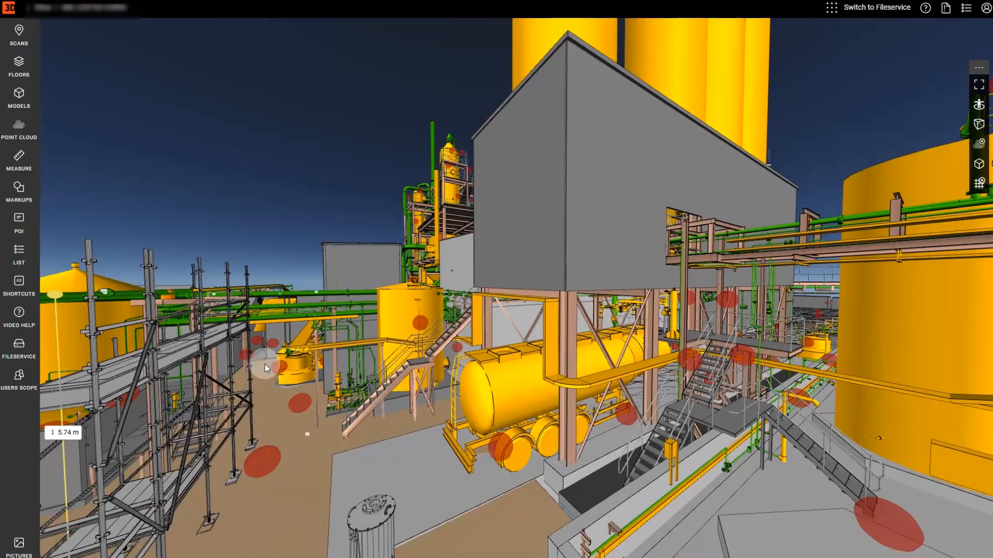
right_click_drag(265, 364, 325, 376)
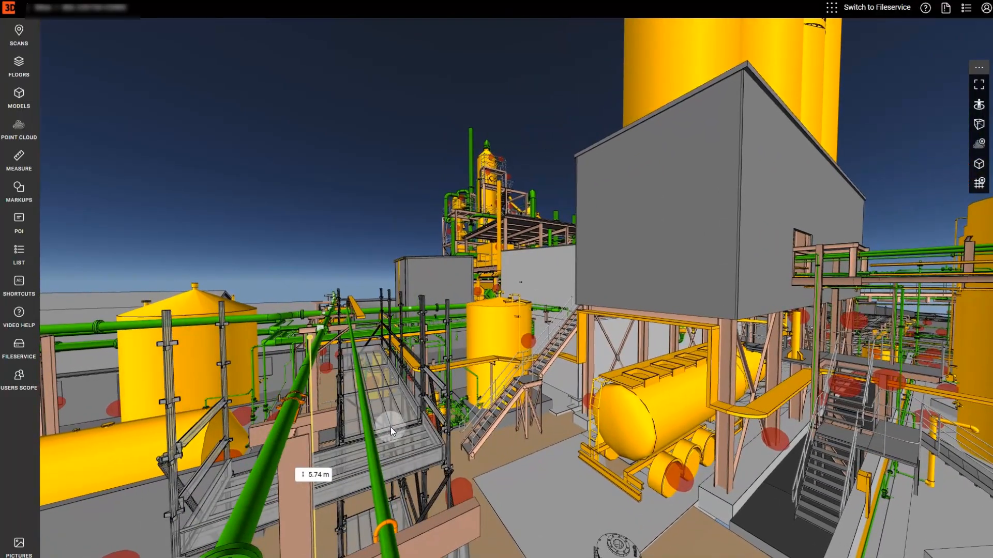
scroll(390, 427, "up", 1)
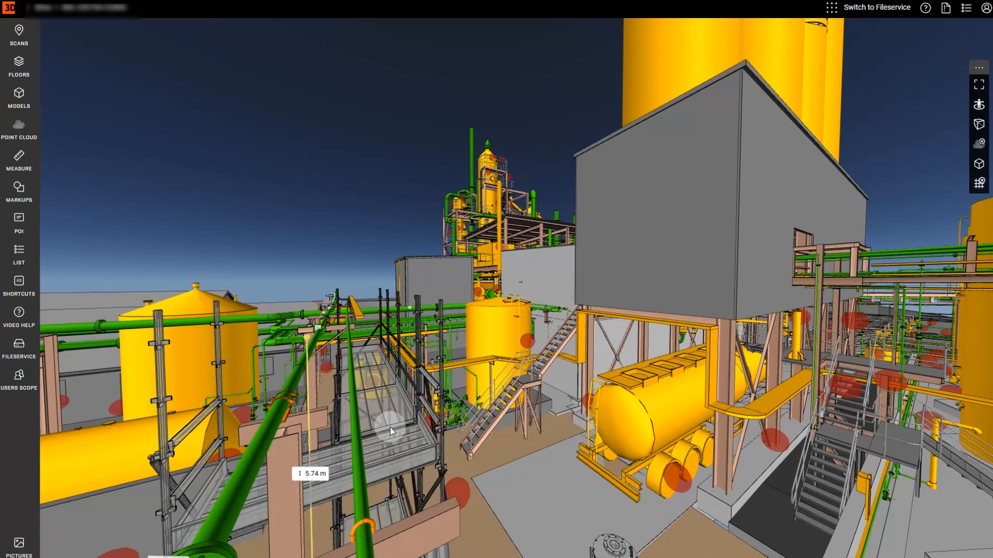
left_click(417, 412)
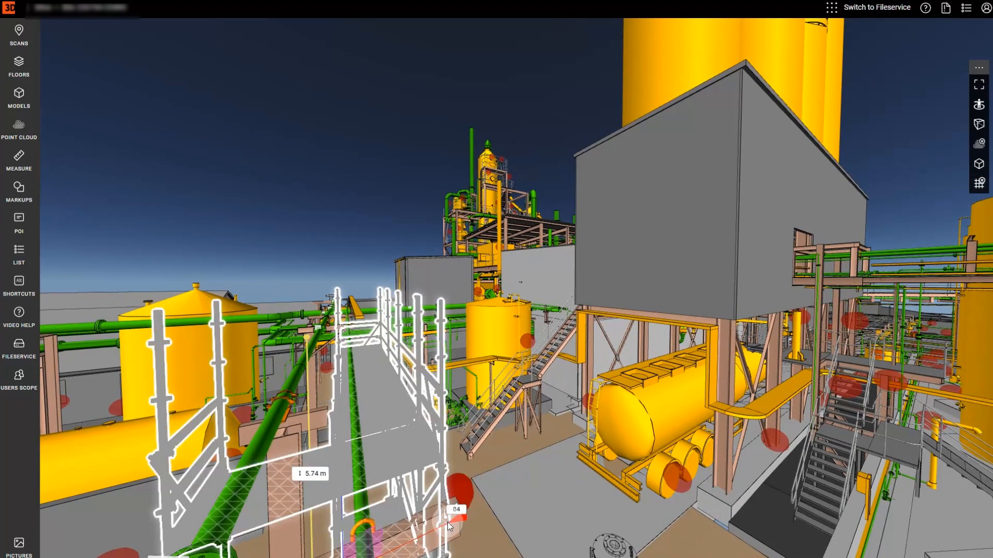
left_click_drag(448, 522, 420, 545)
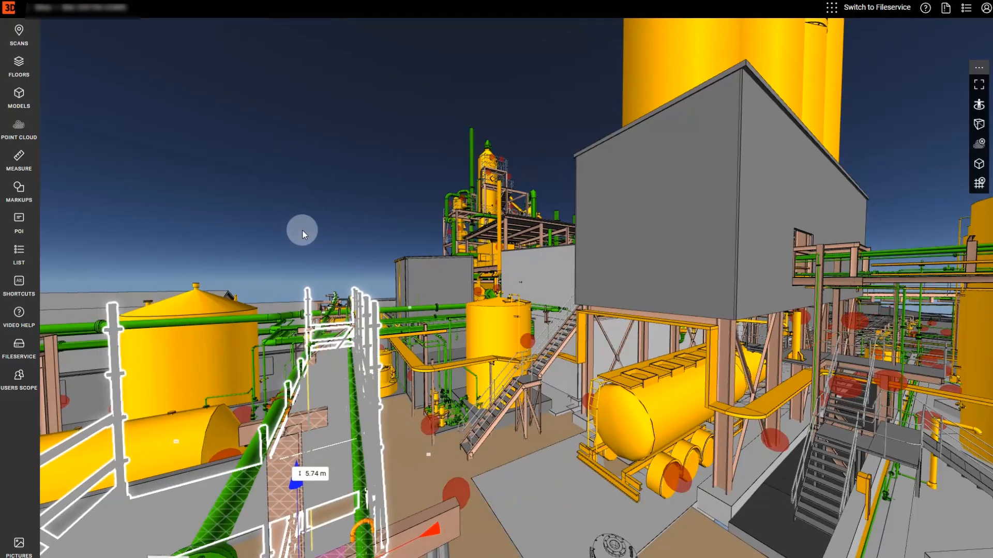
Insert the worker7 OBJ model as a 3D markup on the scaffolding platform near the overhead green pipes.
left_click(16, 187)
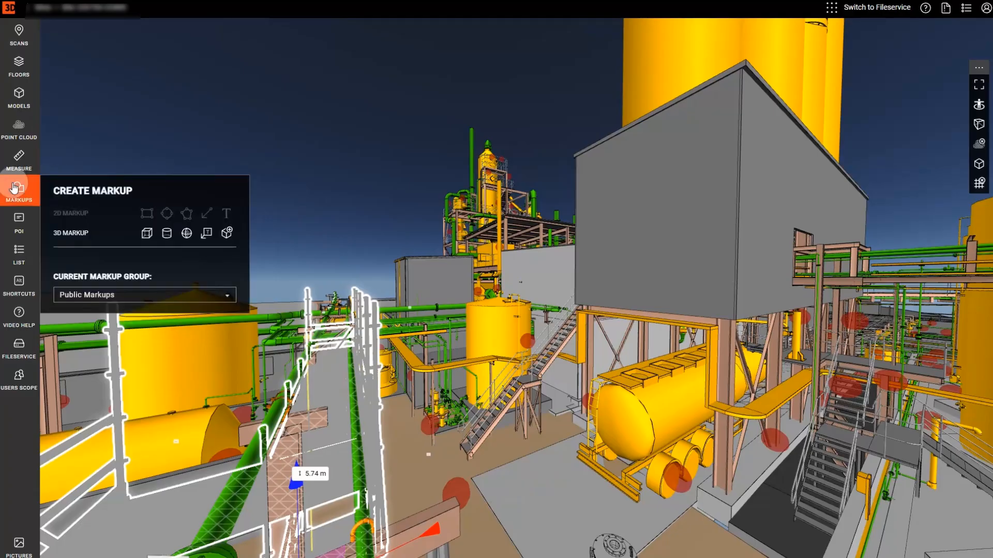
left_click(226, 234)
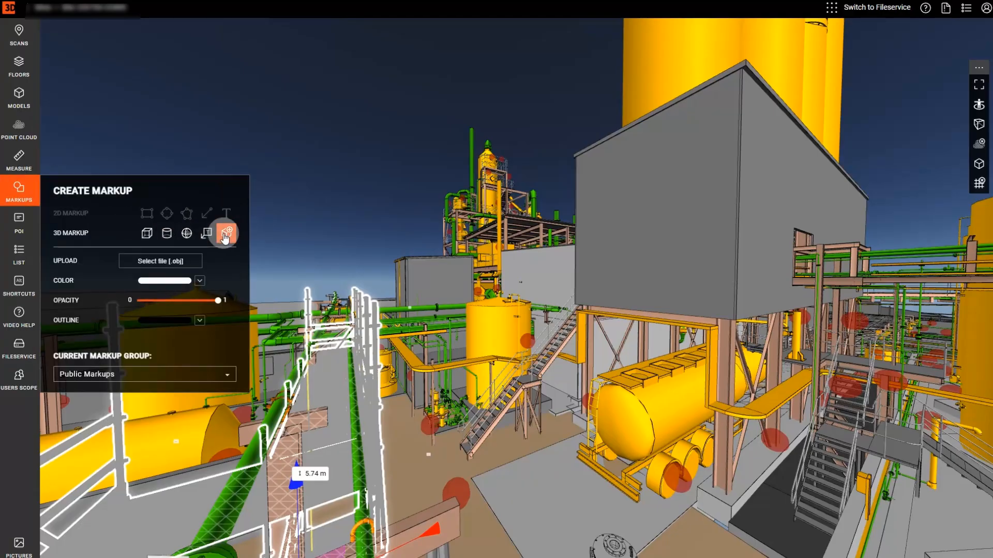
left_click(169, 260)
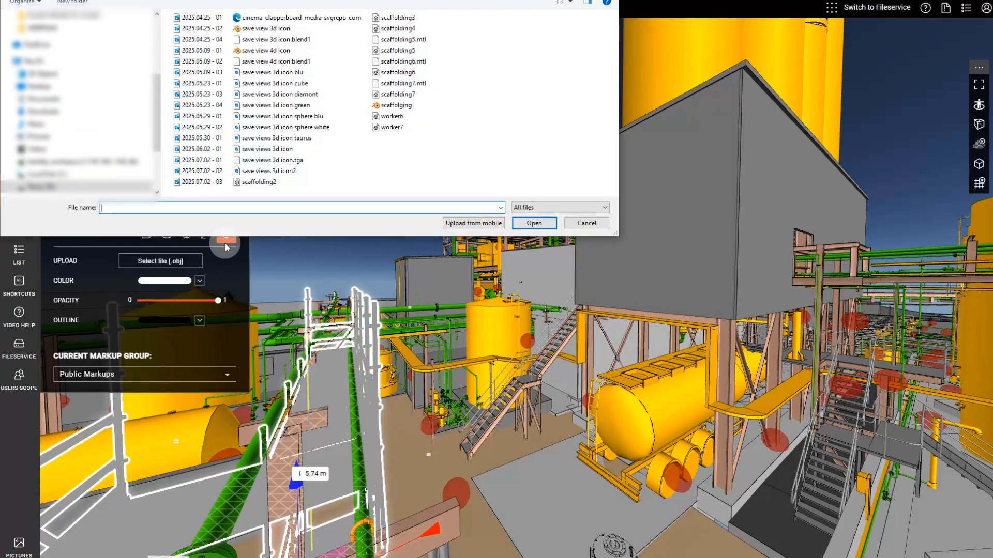
left_click(532, 226)
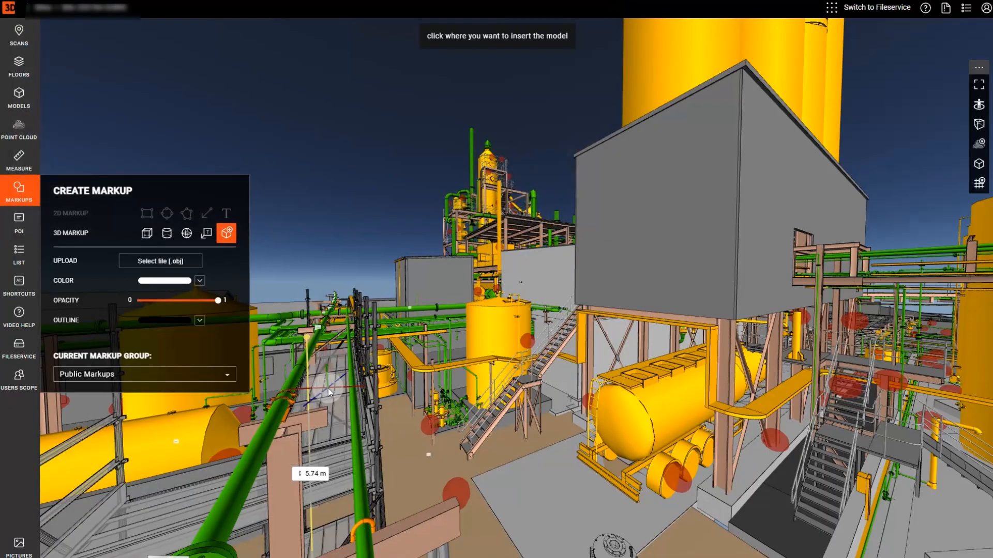
left_click(328, 388)
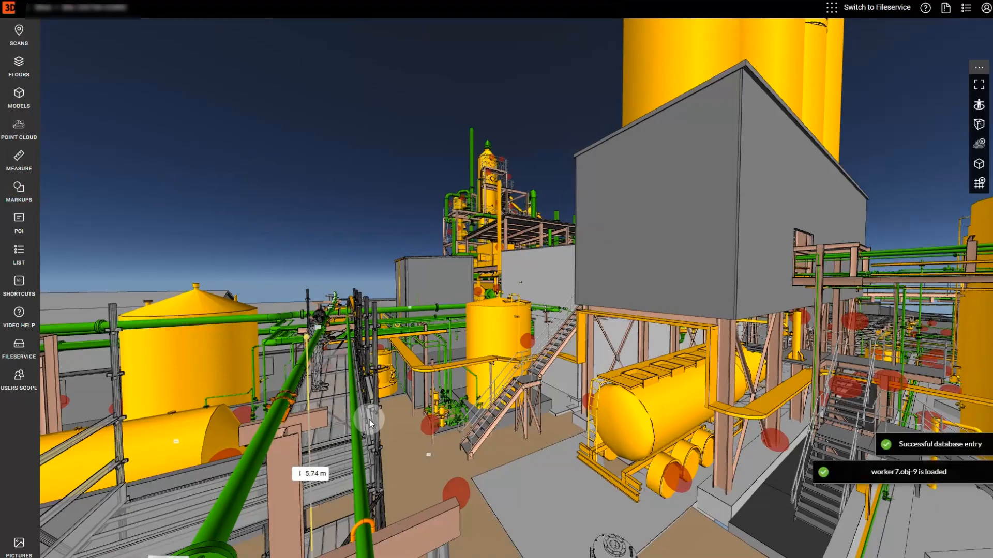
Locate the inserted worker on the platform and open the worker7 markup's properties for editing from the list of markups.
right_click_drag(304, 436, 336, 430)
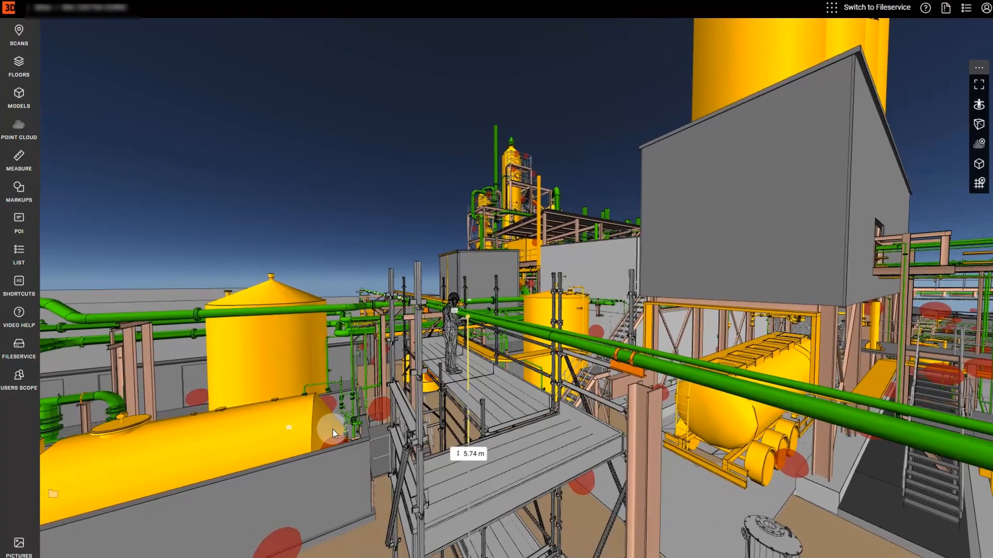
scroll(495, 358, "up", 4)
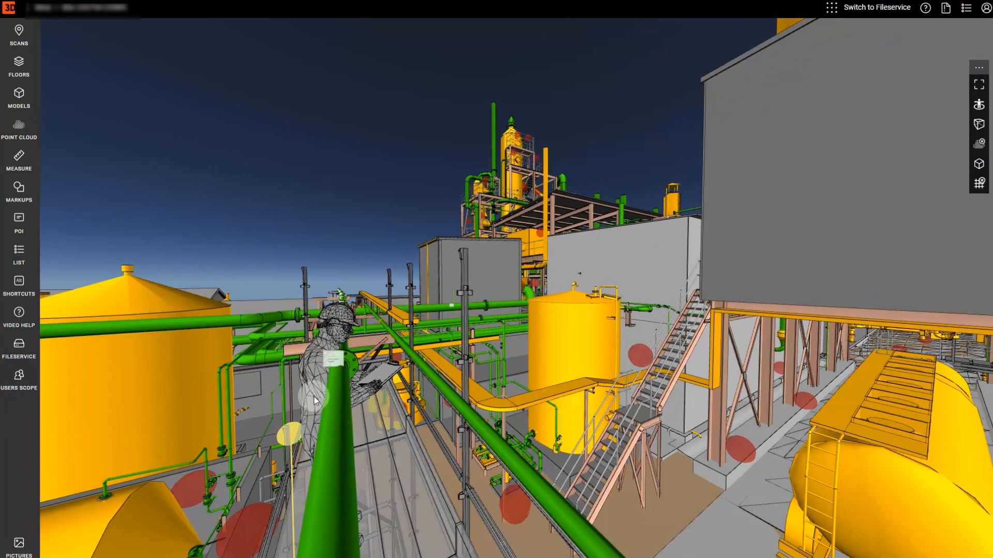
left_click(315, 400)
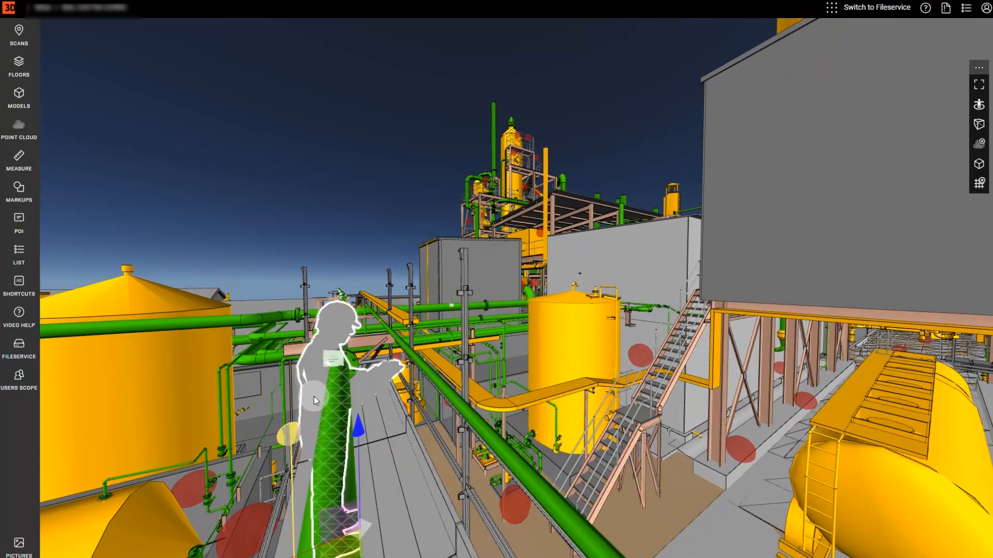
left_click(20, 253)
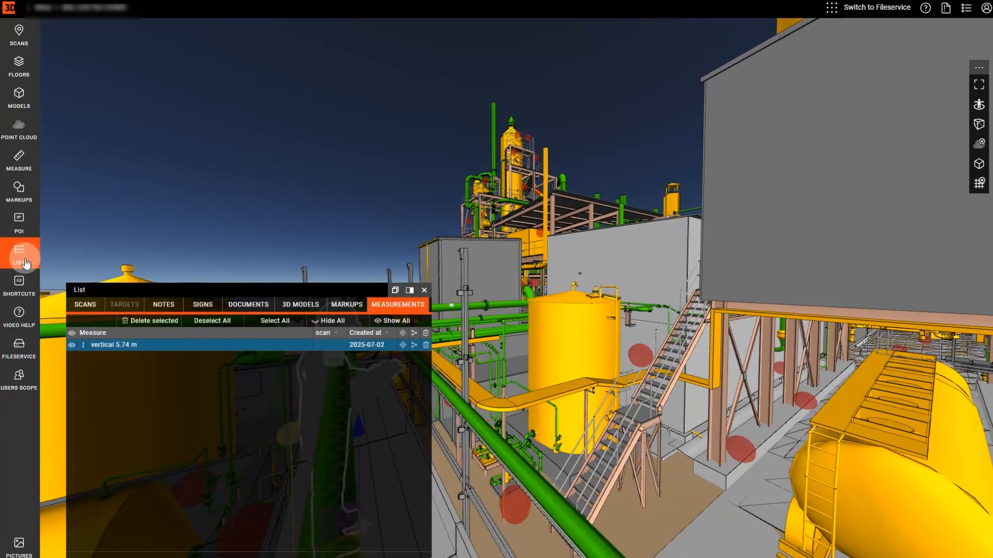
left_click(341, 306)
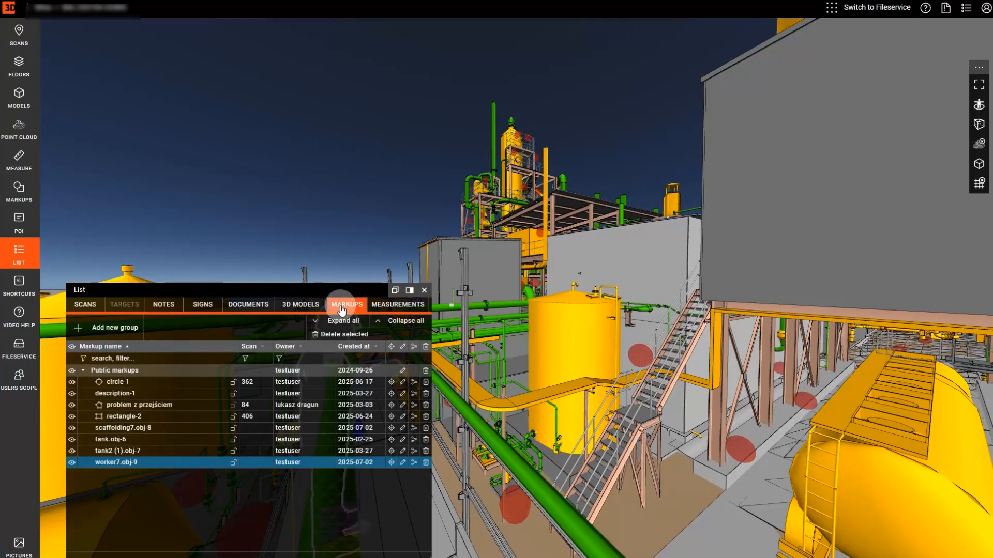
left_click(403, 463)
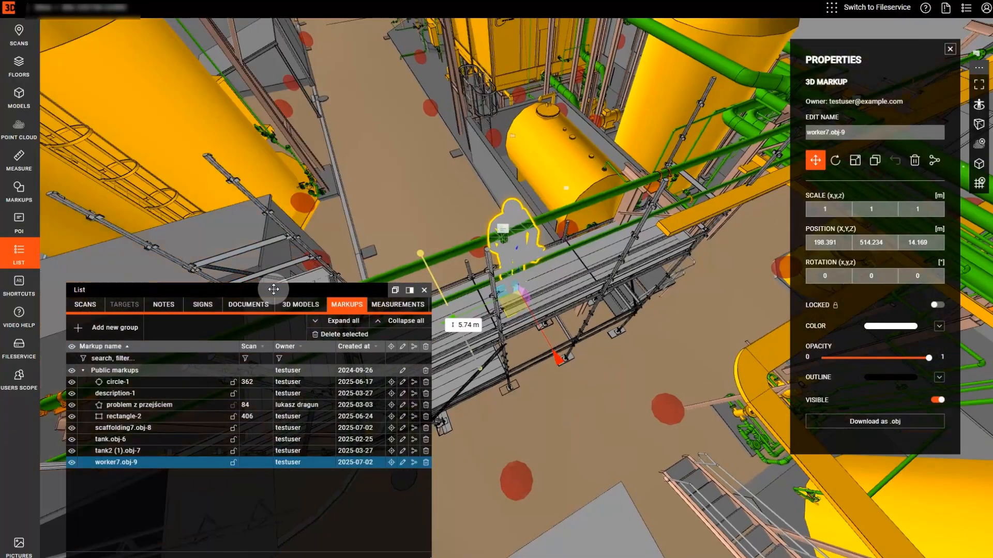
Rotate the worker markup about its vertical axis to about 56.6° so that it faces the overhead green pipe.
left_click_drag(274, 289, 248, 388)
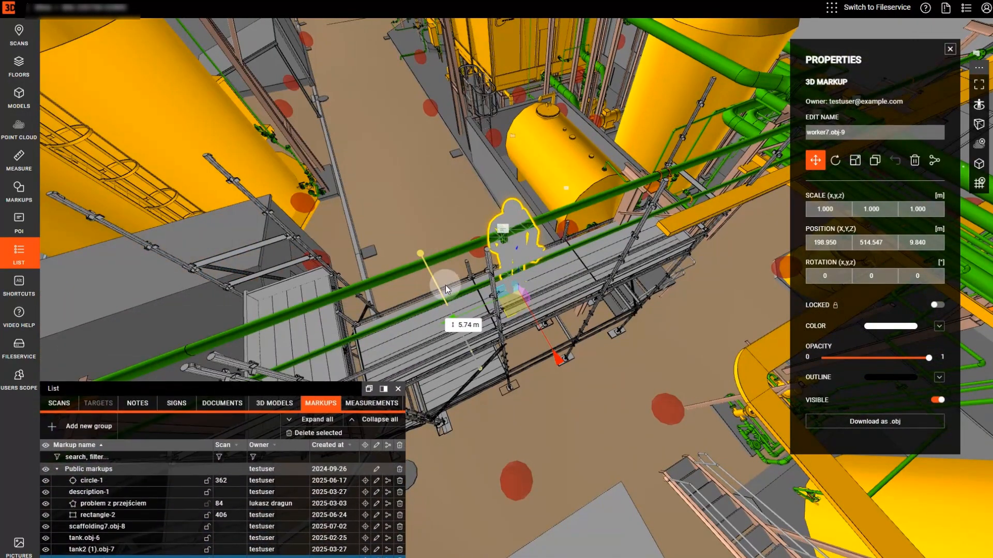
left_click_drag(626, 298, 536, 358)
left_click_drag(544, 362, 540, 364)
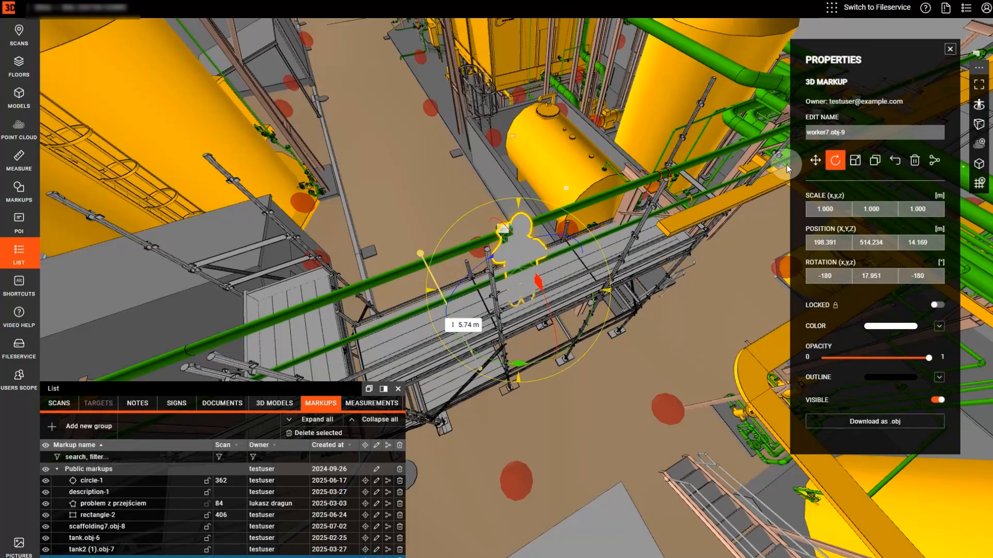
Move the worker markup slightly across the scaffolding platform to X 198.280 m, between the two overhead green pipes.
left_click(815, 161)
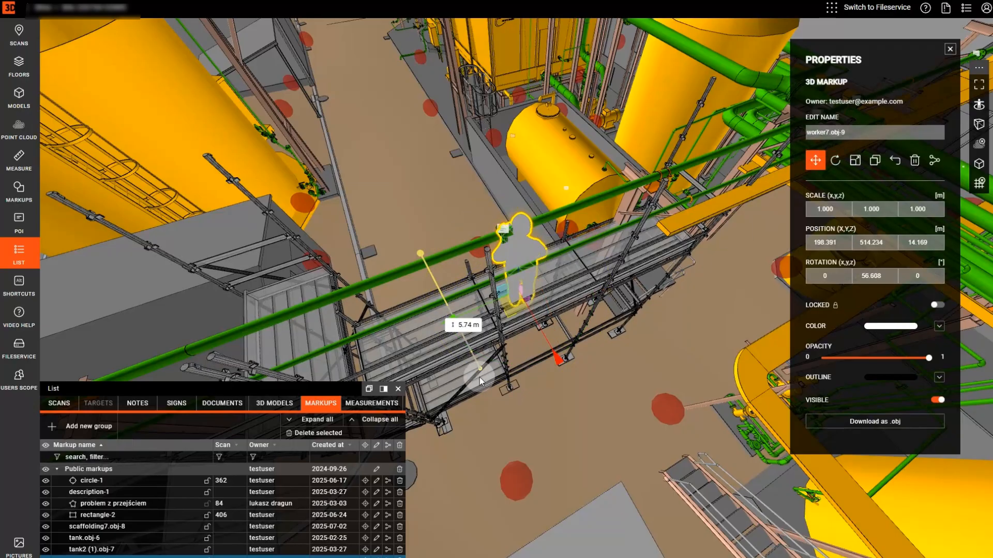
left_click_drag(480, 377, 670, 331)
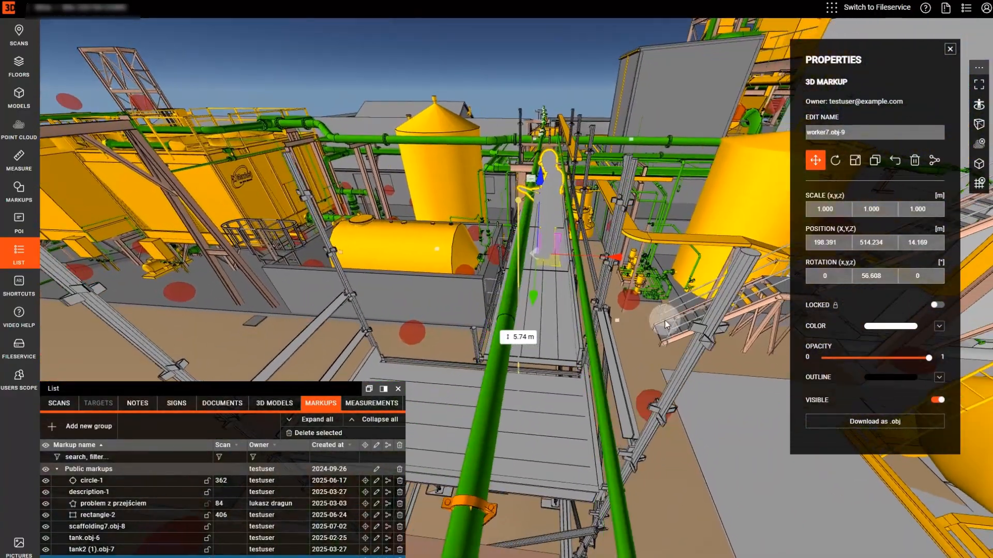
scroll(586, 262, "up", 3)
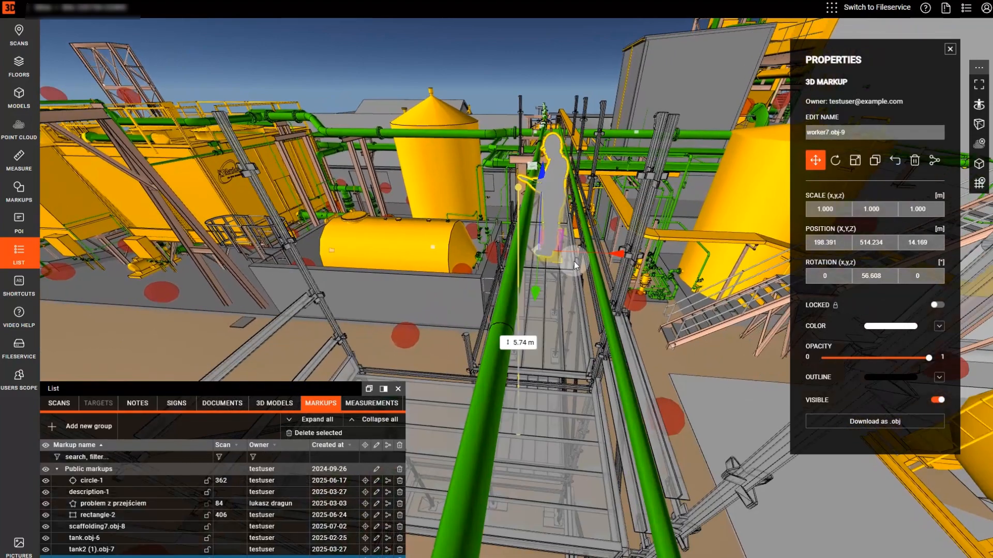
left_click_drag(594, 253, 598, 252)
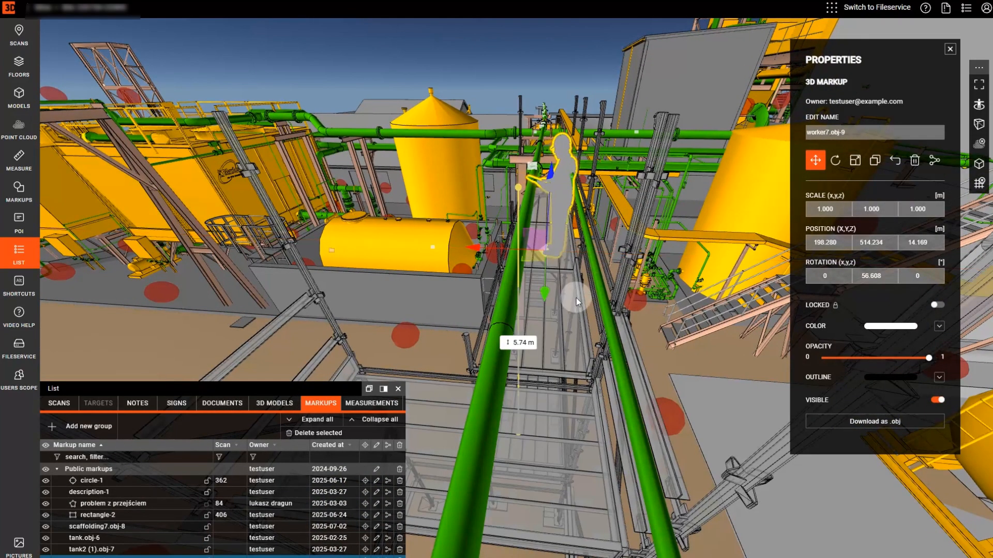
Examine from the side how the worker stands on the scaffolding platform relative to the overhead green pipe.
left_click(528, 407)
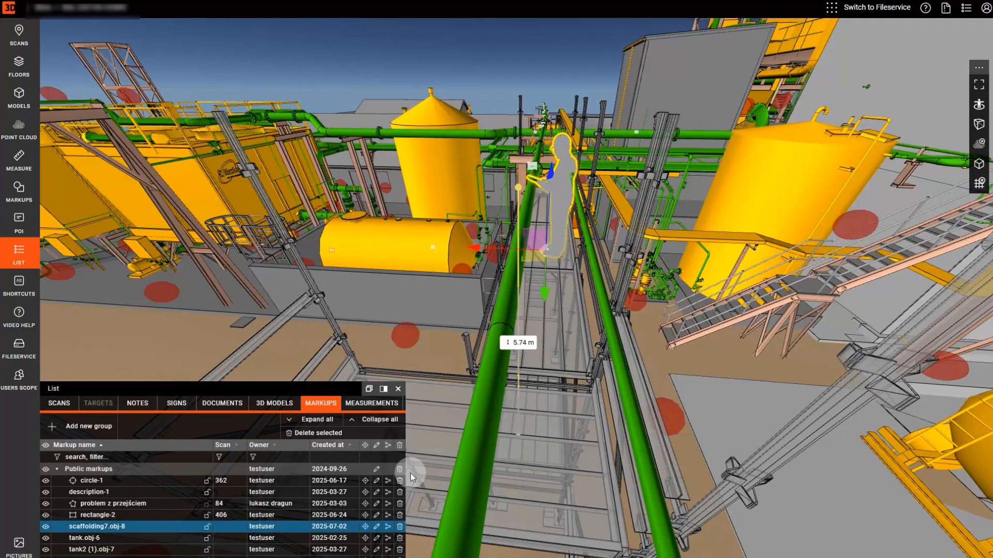
left_click_drag(427, 432, 366, 287)
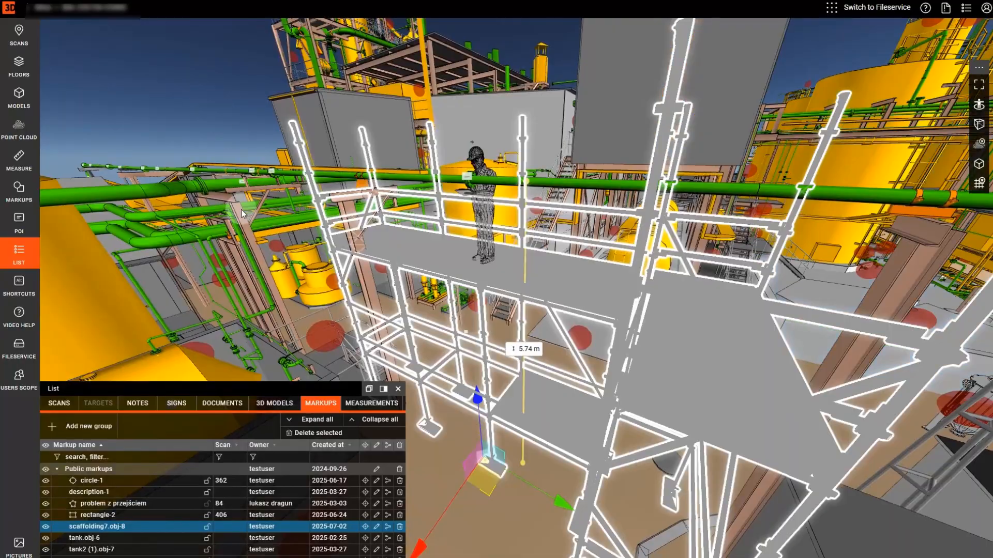
left_click(598, 311)
left_click_drag(562, 313, 560, 311)
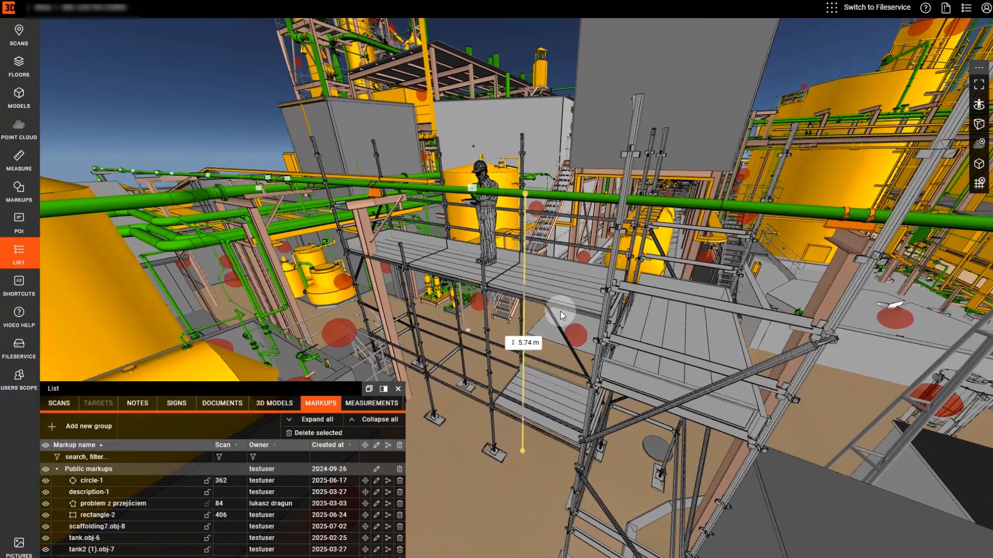